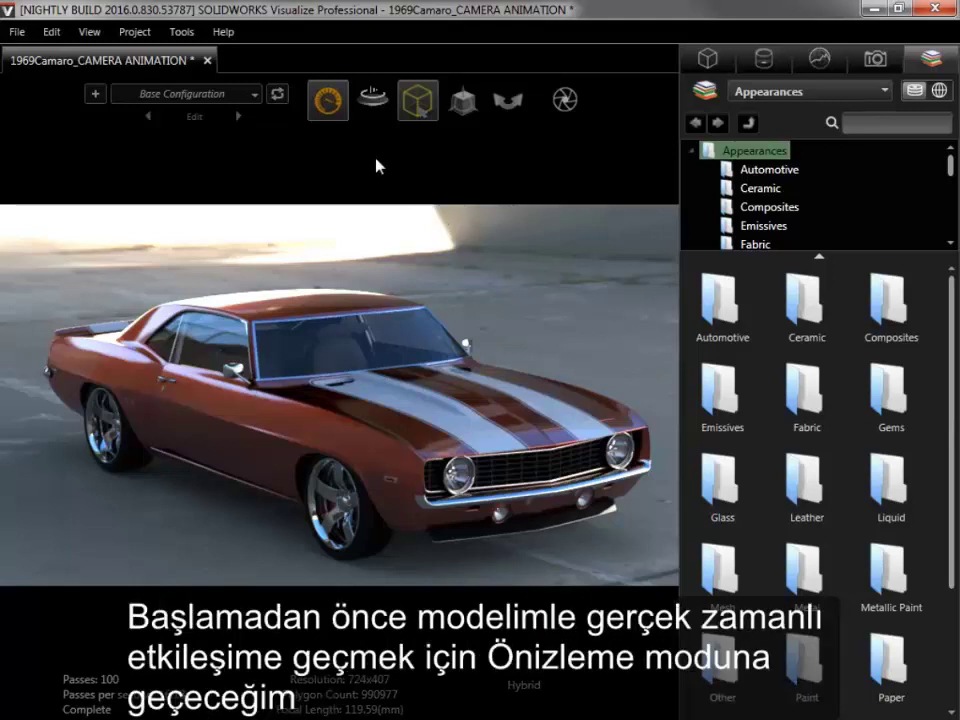
# Switch the viewport to Preview rendering and show the Cameras list with the FREE camera
pyautogui.moveTo(327, 99)
pyautogui.click(266, 140)
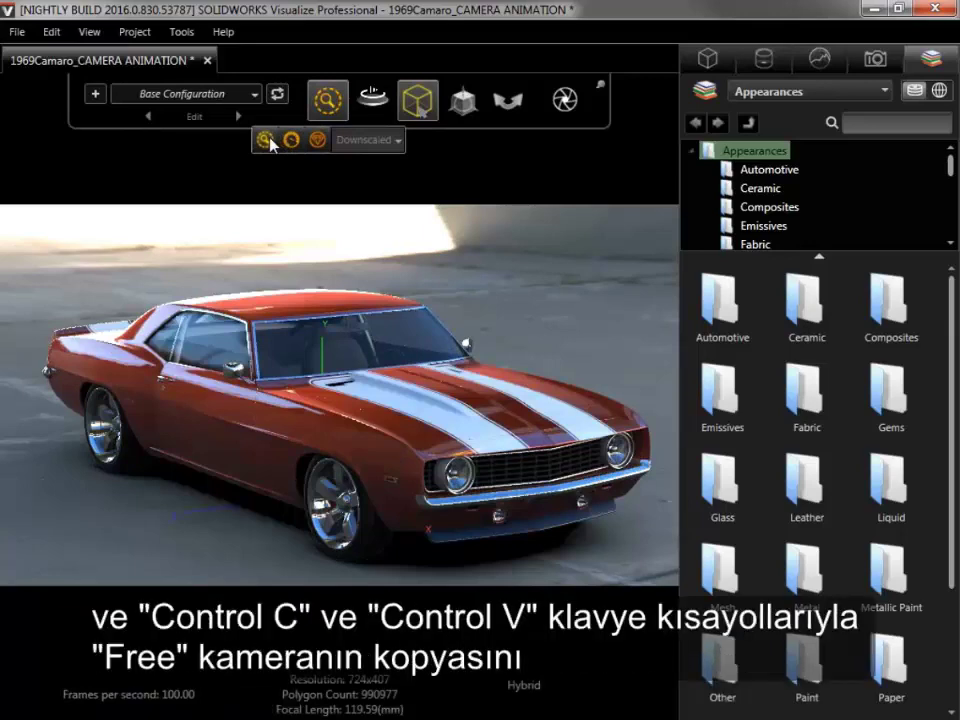
pyautogui.click(867, 64)
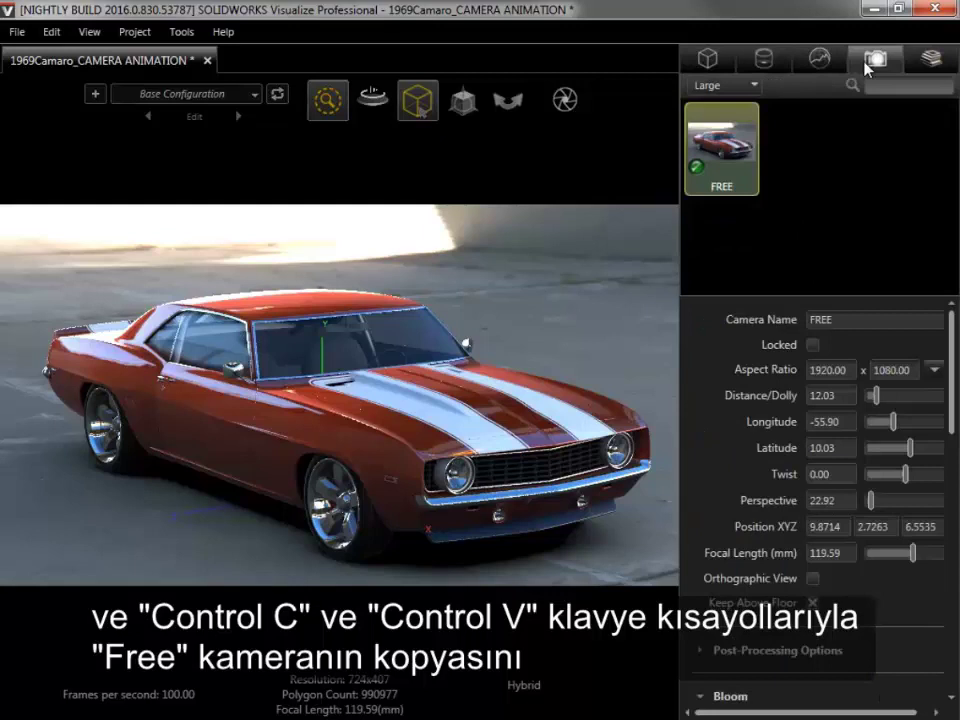
# Duplicate the FREE camera and make the FREE 1 copy active
pyautogui.hotkey('ctrl', 'c')
pyautogui.hotkey('ctrl', 'v')
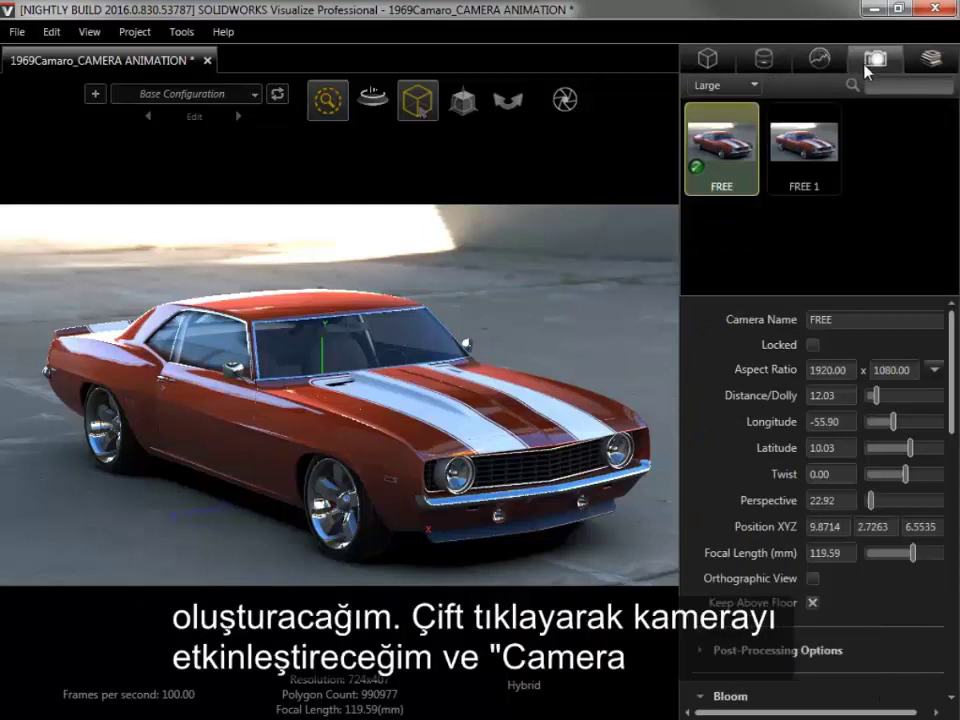
pyautogui.doubleClick(823, 147)
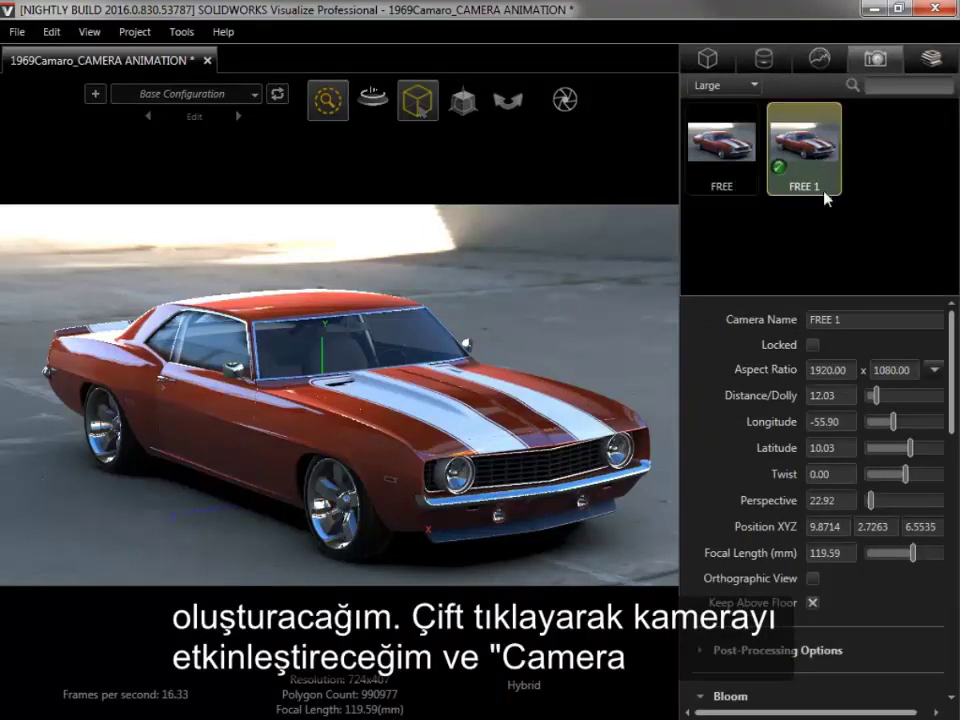
# Rename the copy 'Camera Flyby' and add a keyframe to animate it
pyautogui.tripleClick(840, 318)
pyautogui.write('Camera')
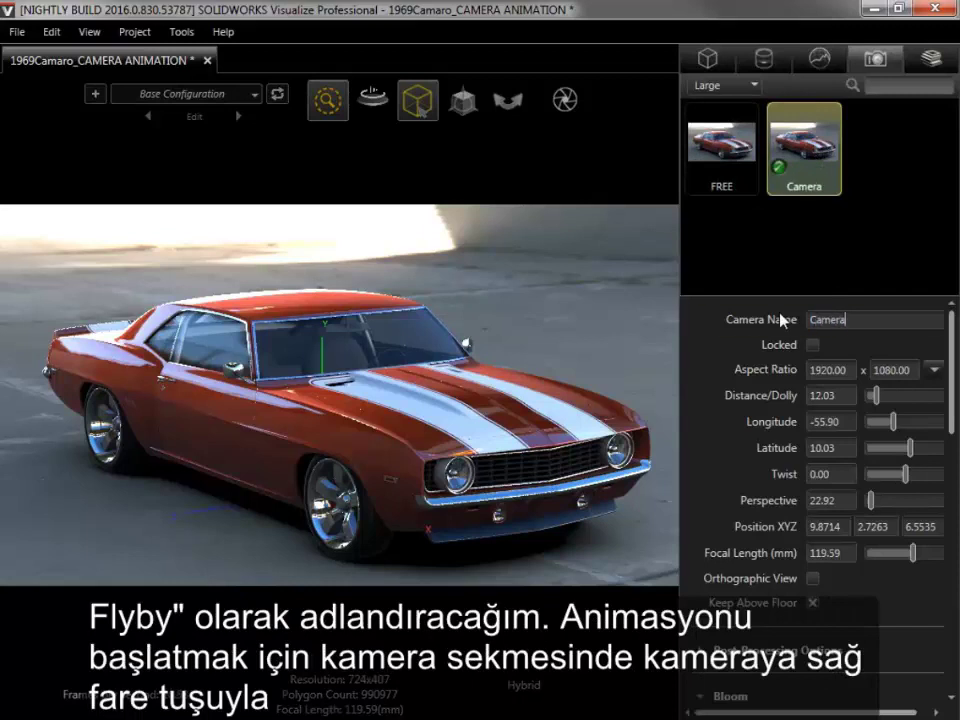
pyautogui.write(' Flyby')
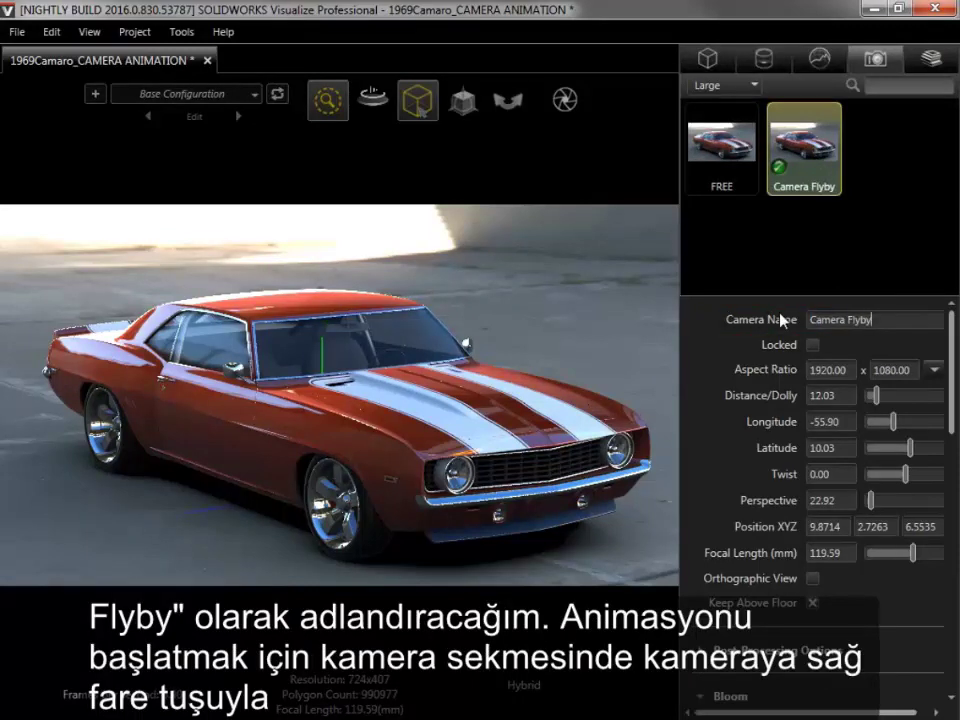
pyautogui.rightClick(797, 167)
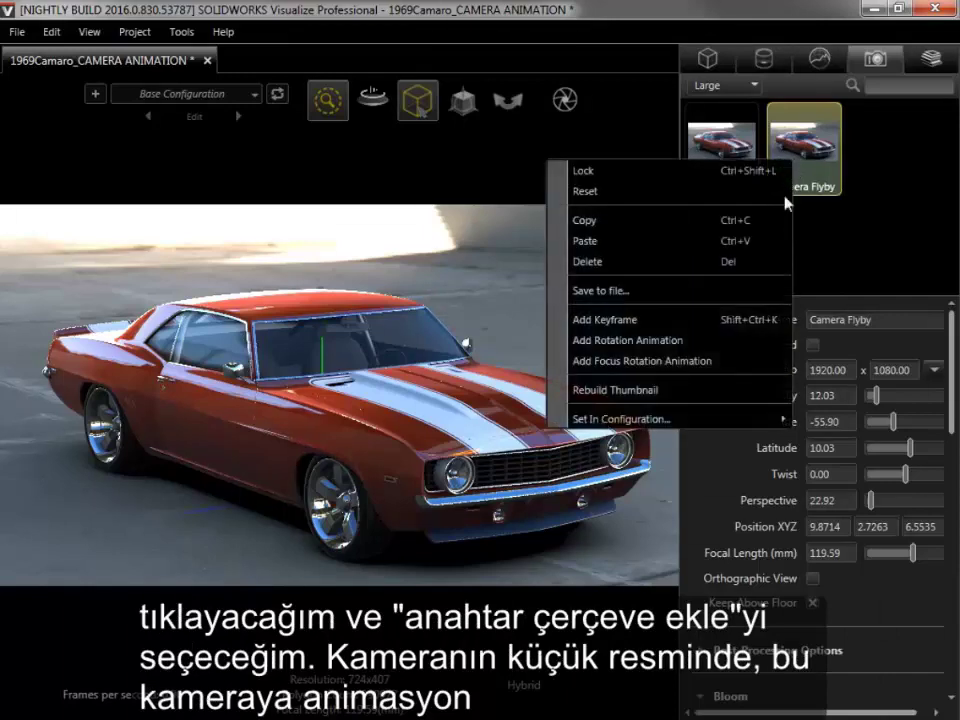
pyautogui.click(760, 321)
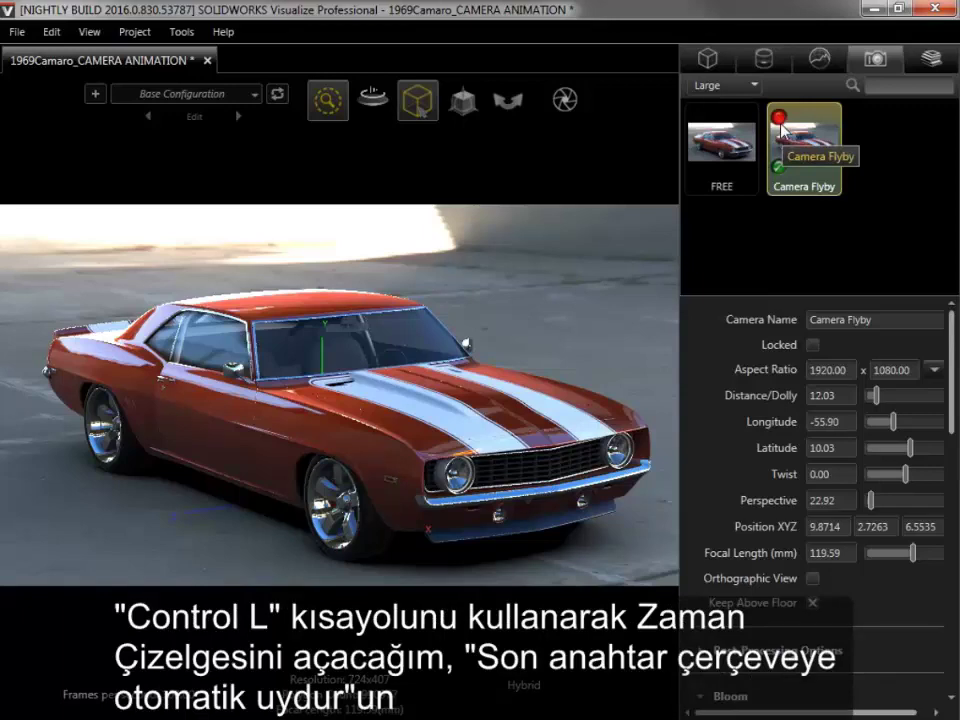
# Extend the timeline to 0:05 and key a side-on view of the car at 0:02
pyautogui.hotkey('ctrl', 'l')
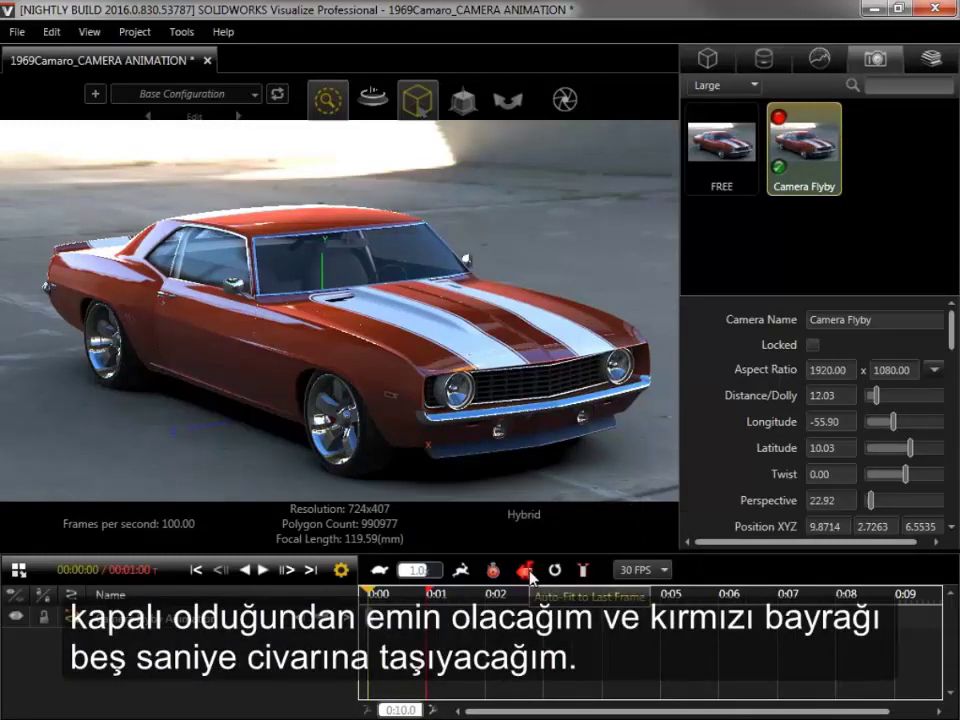
pyautogui.moveTo(430, 595); pyautogui.dragTo(663, 598)
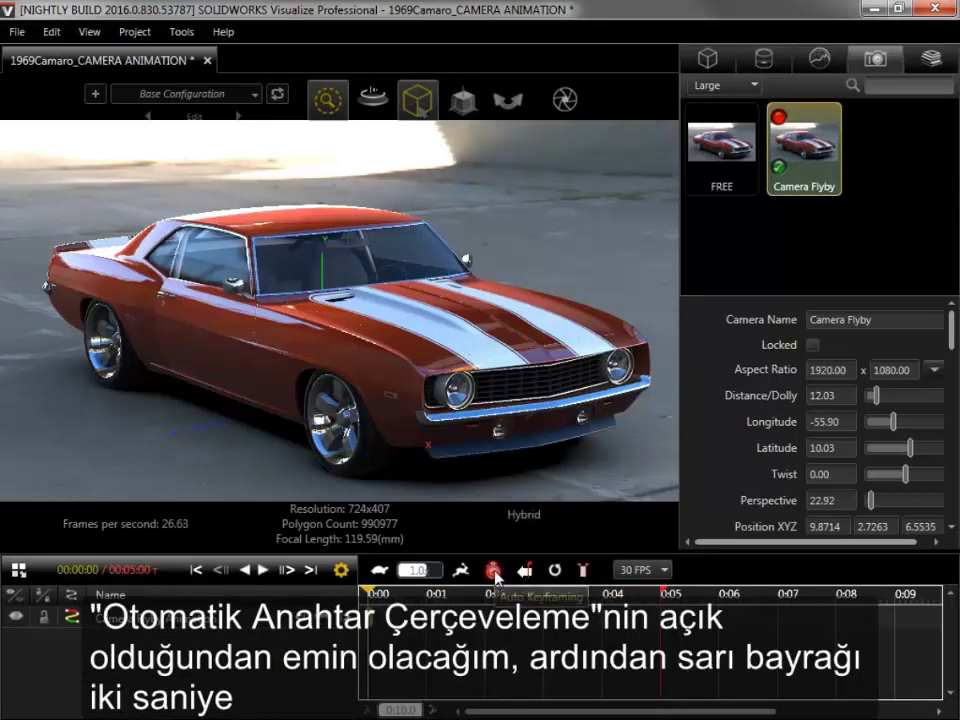
pyautogui.moveTo(373, 592); pyautogui.dragTo(488, 598)
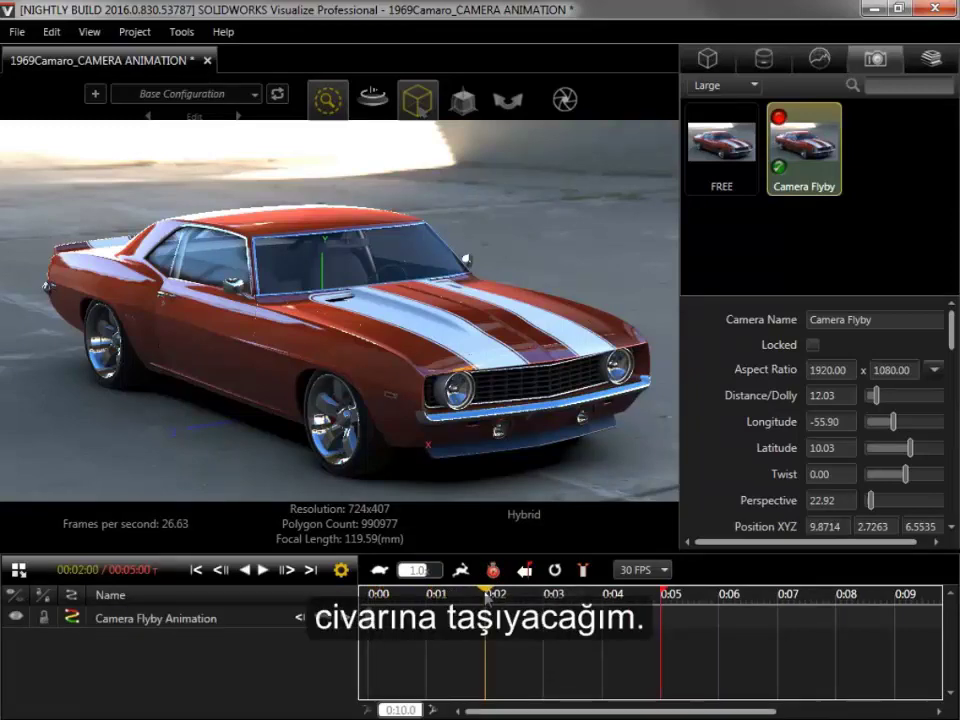
pyautogui.keyDown('alt'); pyautogui.moveTo(290, 318); pyautogui.dragTo(563, 270); pyautogui.keyUp('alt')
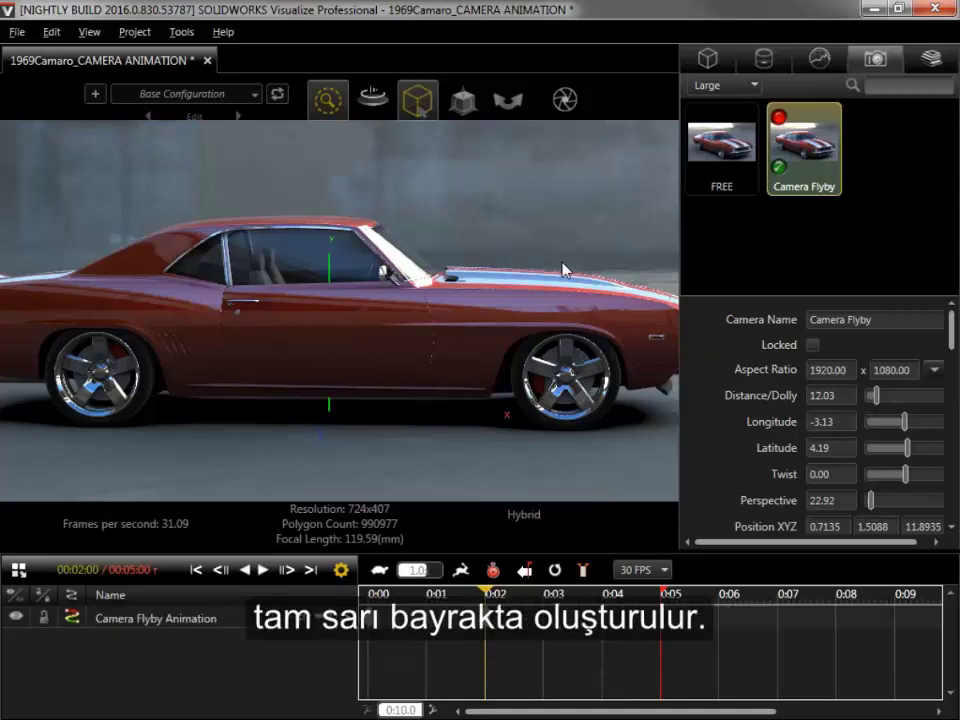
# Key a rear three-quarter view at 0:05, then return the playhead to 0:02
pyautogui.moveTo(487, 595); pyautogui.dragTo(662, 595)
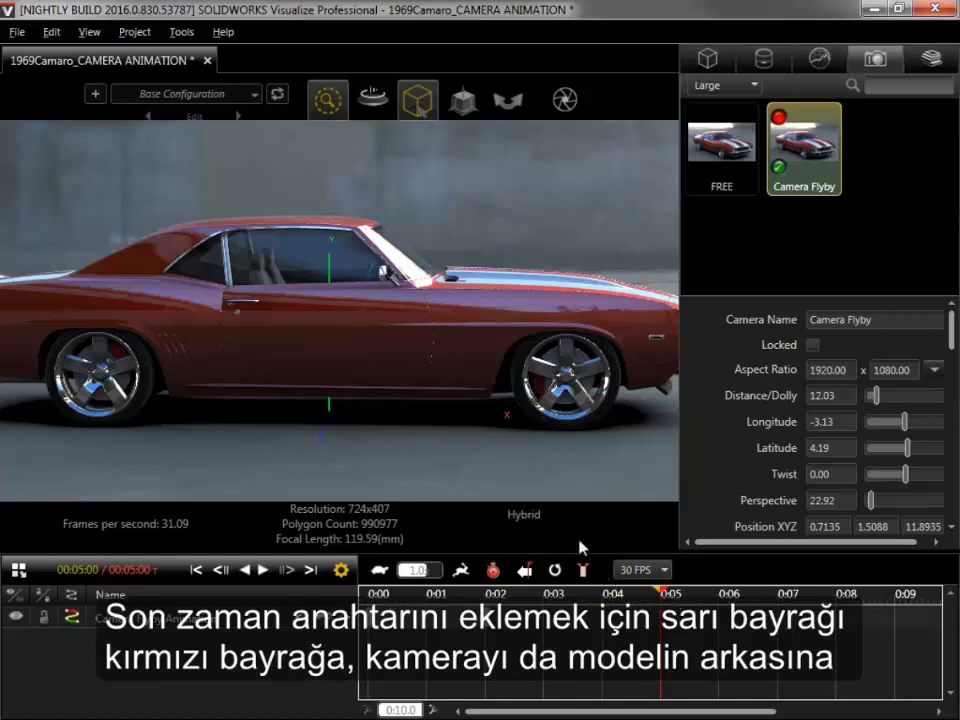
pyautogui.moveTo(316, 318); pyautogui.dragTo(638, 358)
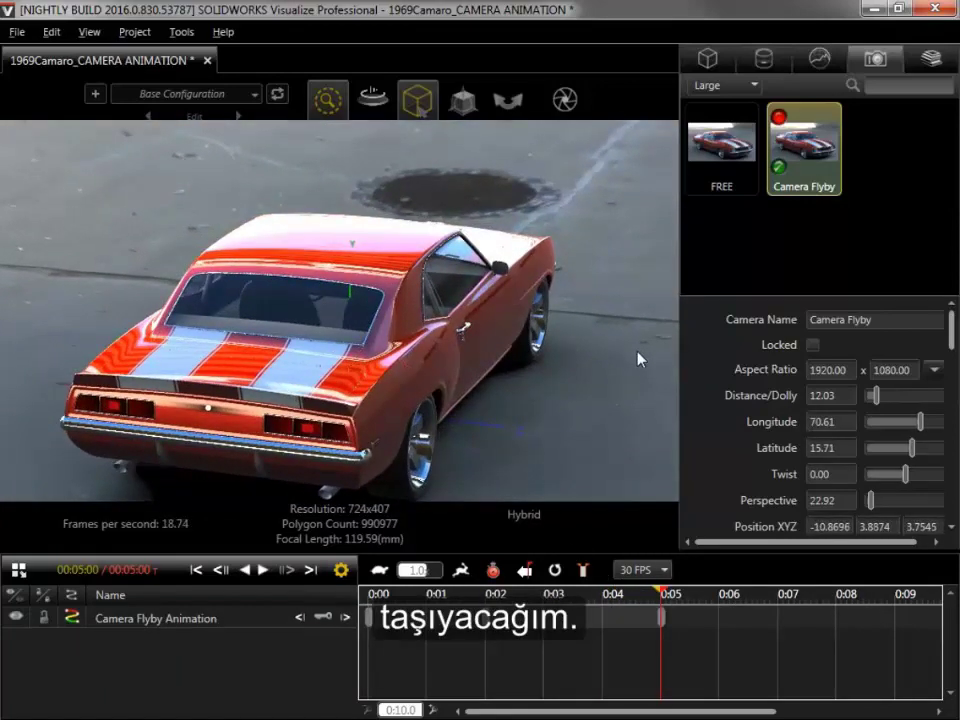
pyautogui.moveTo(665, 591); pyautogui.dragTo(349, 579)
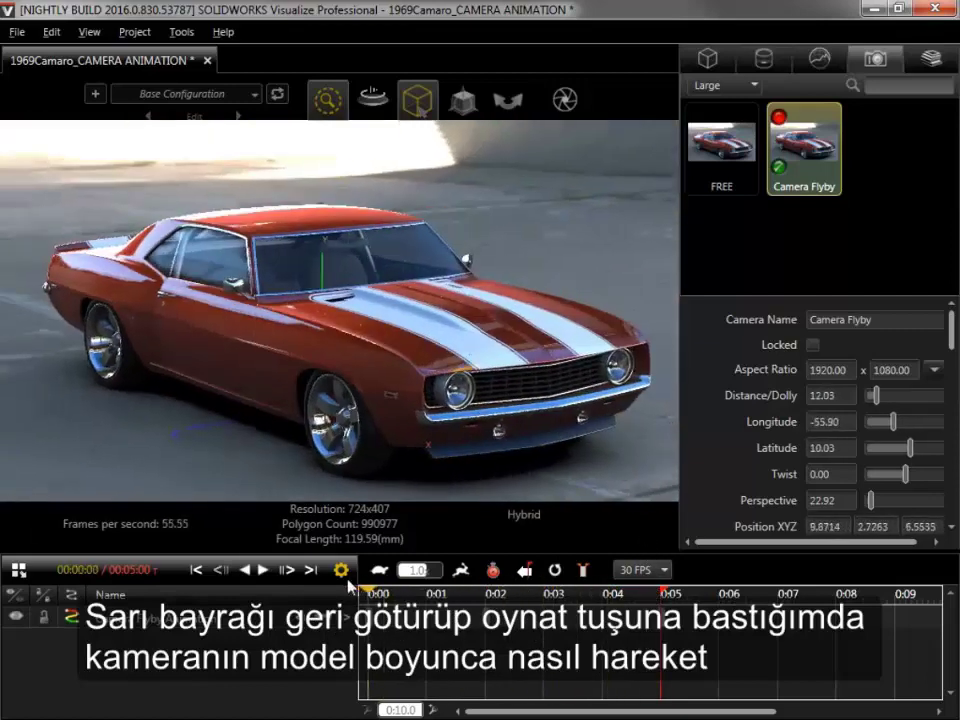
# Play the flyby, then raise the 0:02 keyframe's camera to latitude 17.08
pyautogui.click(264, 571)
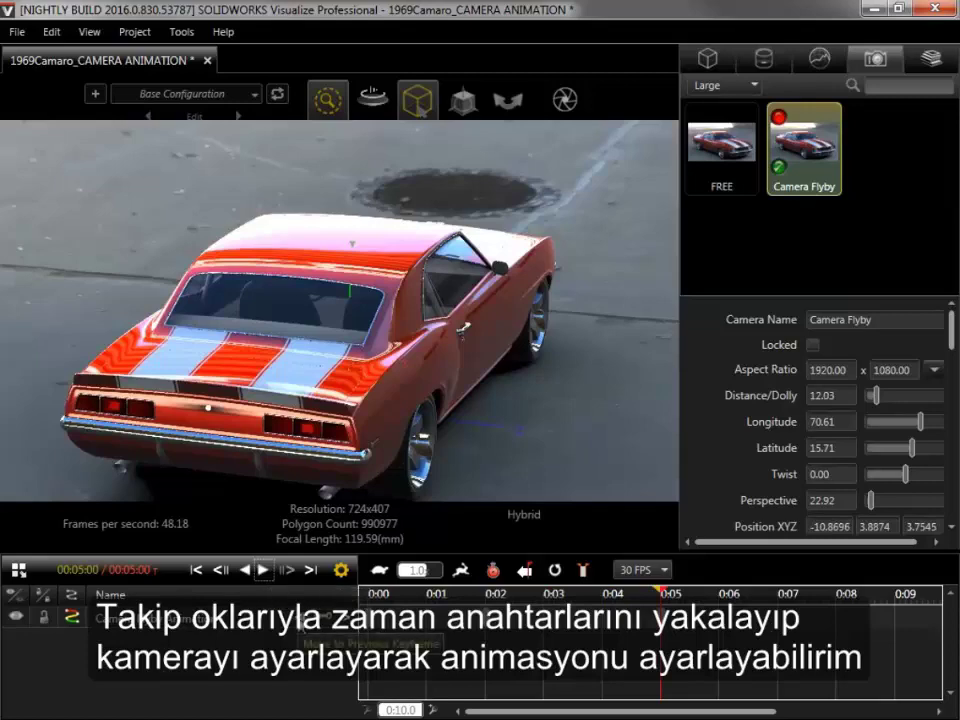
pyautogui.click(221, 569)
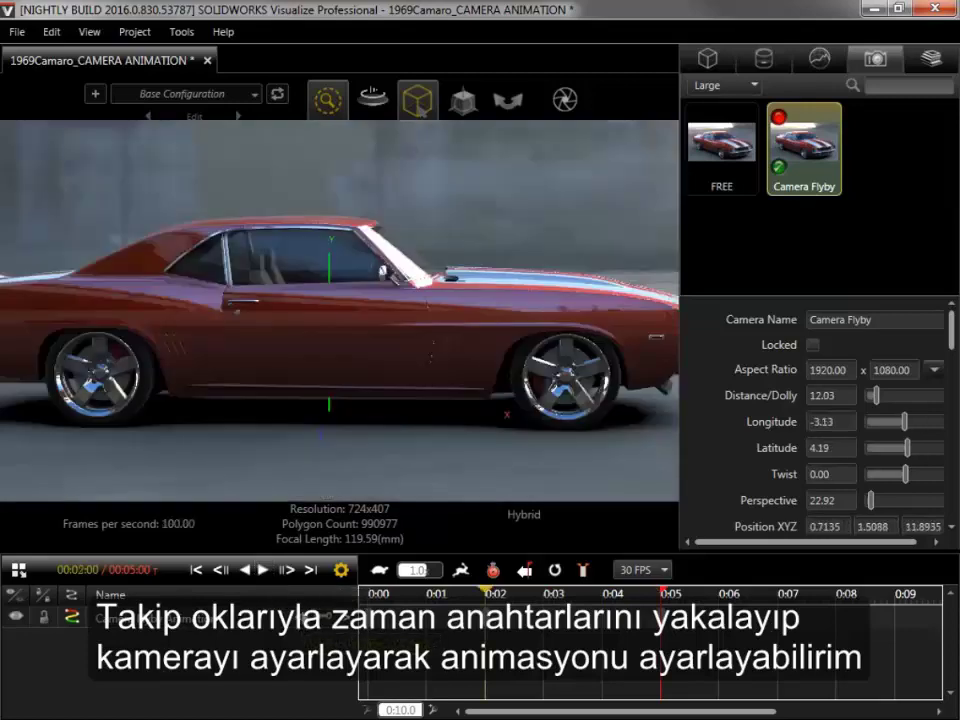
pyautogui.moveTo(386, 365); pyautogui.dragTo(394, 433)
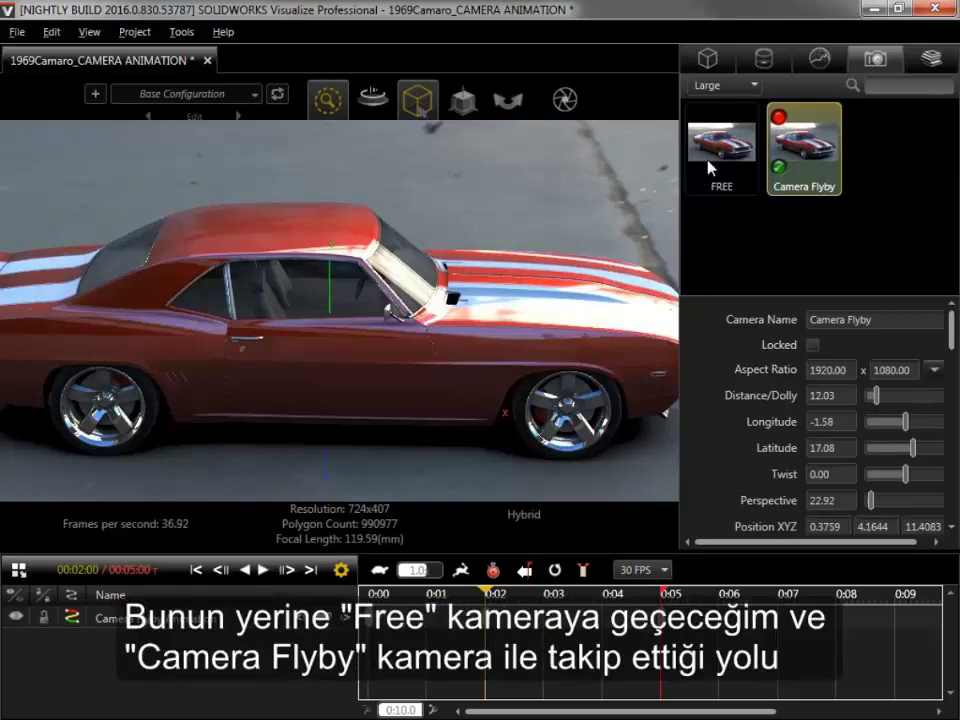
# Look through the FREE camera and orbit out to see the flyby path at 0:02
pyautogui.doubleClick(712, 168)
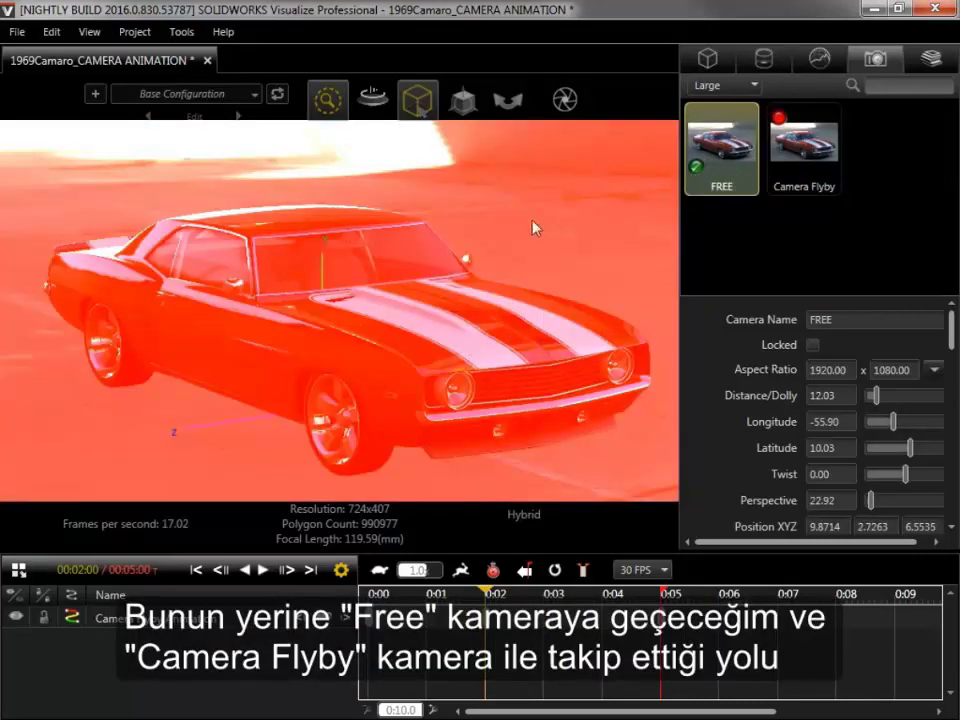
pyautogui.scroll(-10, 410, 232)
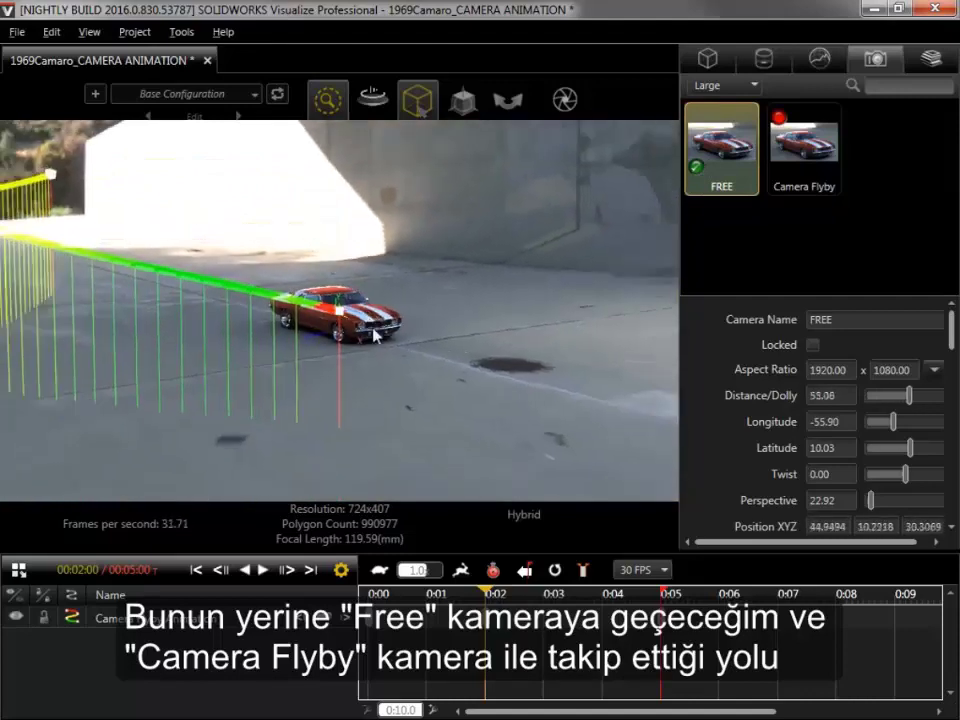
pyautogui.moveTo(252, 245); pyautogui.dragTo(413, 349)
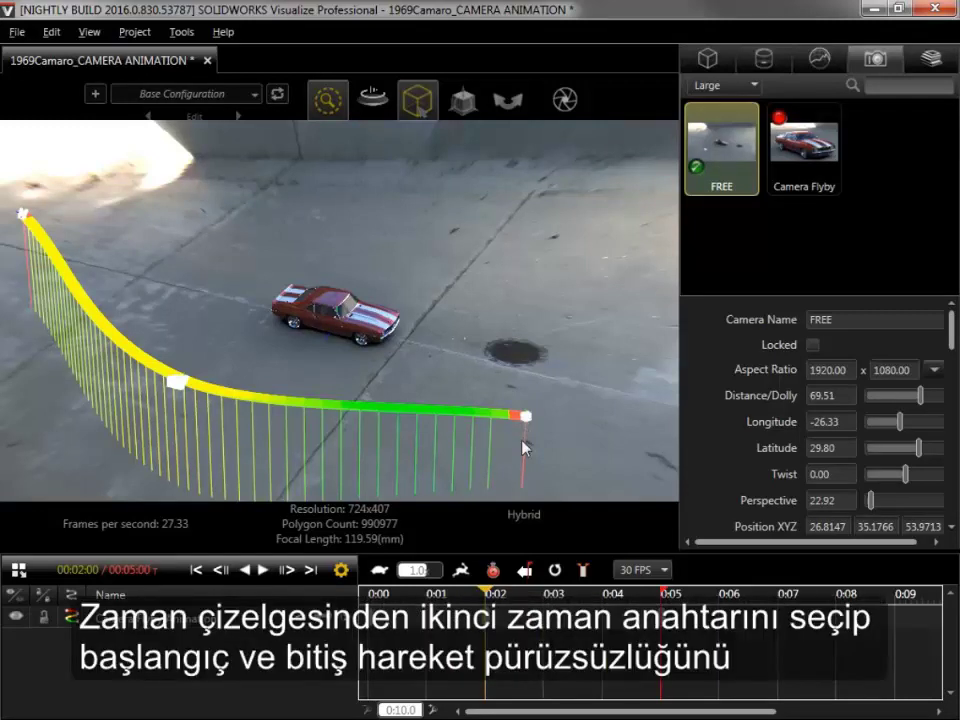
# Give the second keyframe Motion Ease In, then rewind and play the animation
pyautogui.doubleClick(660, 617)
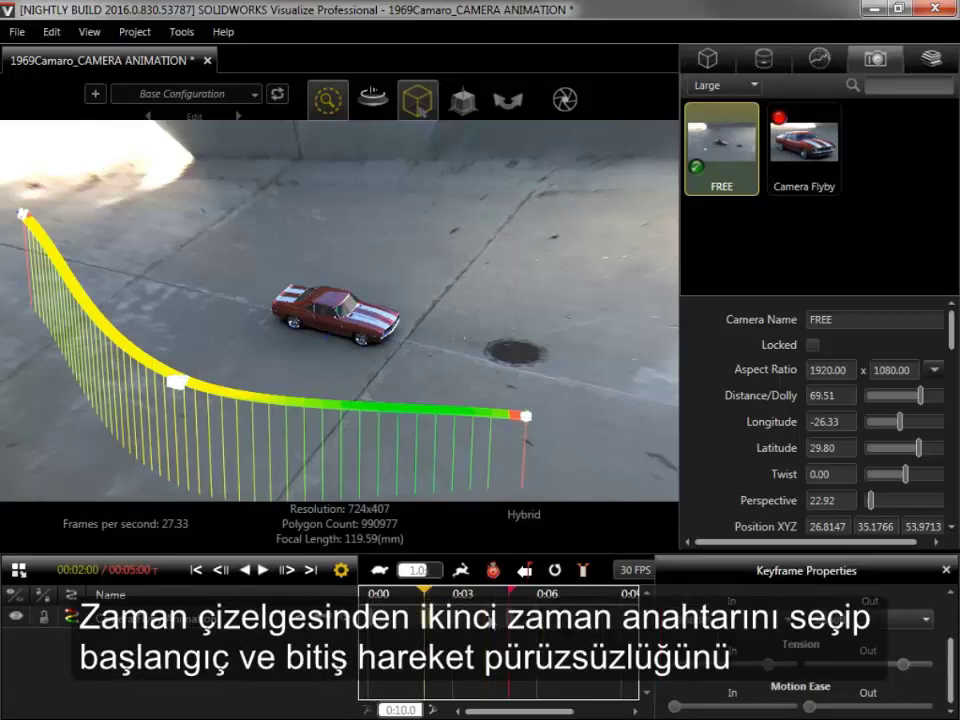
pyautogui.moveTo(683, 708); pyautogui.dragTo(910, 711)
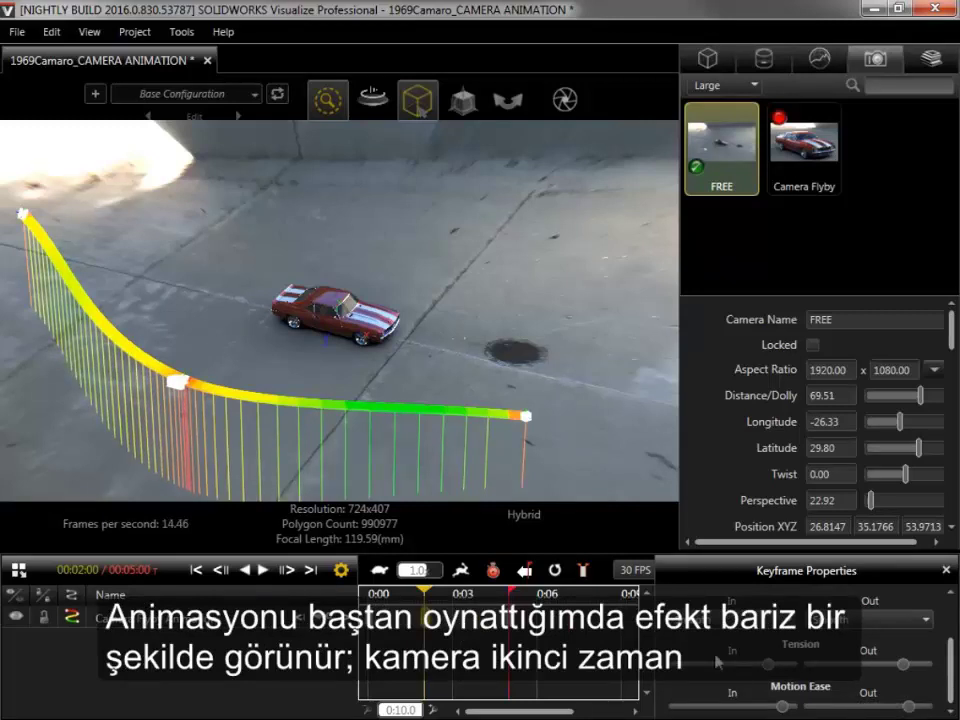
pyautogui.moveTo(424, 592); pyautogui.dragTo(368, 597)
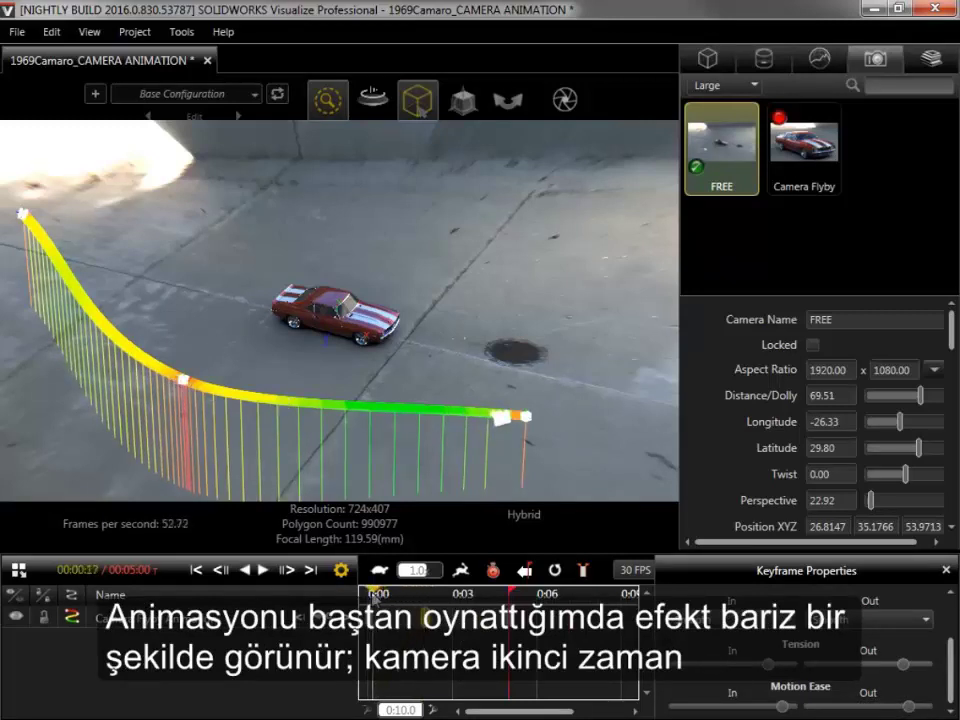
pyautogui.click(265, 570)
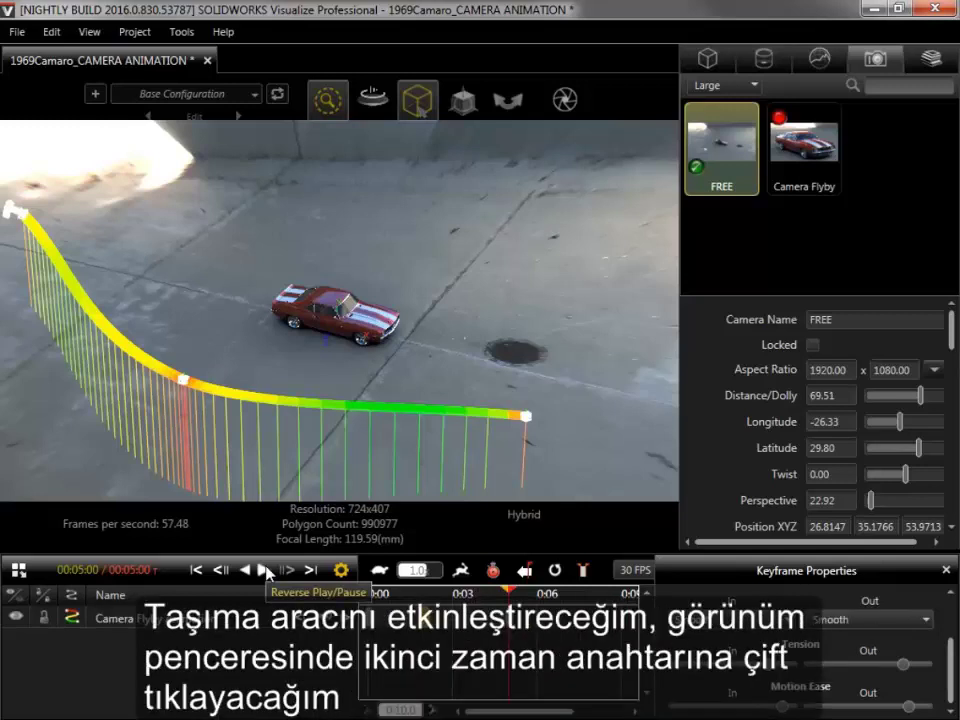
# Move the middle path keyframe closer to the car to reshape the flyby path
pyautogui.click(461, 108)
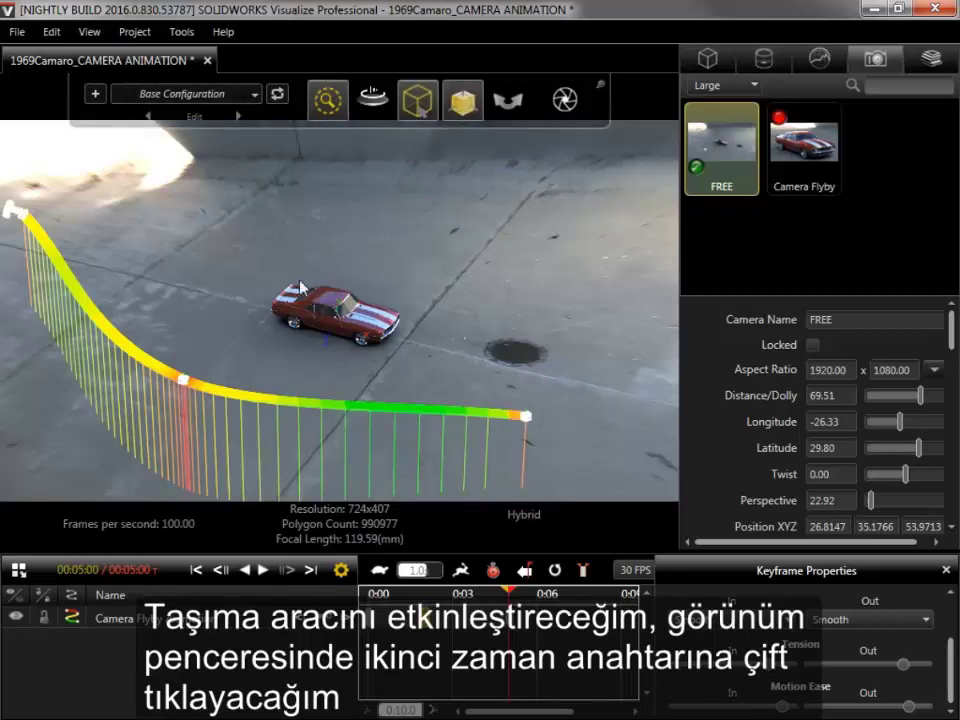
pyautogui.doubleClick(184, 381)
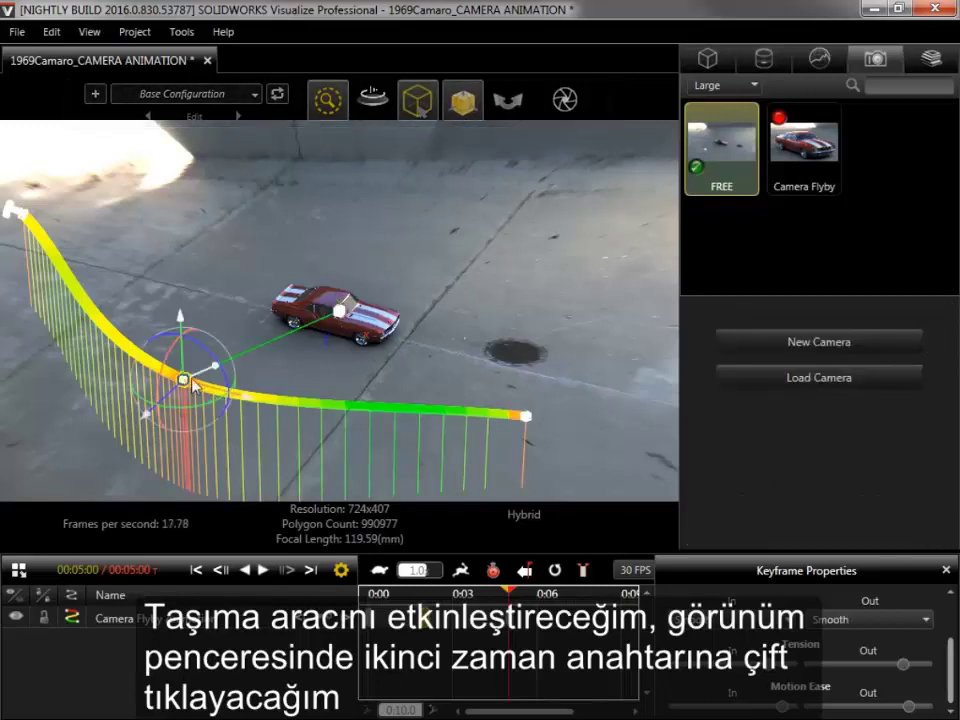
pyautogui.moveTo(215, 385); pyautogui.dragTo(305, 350)
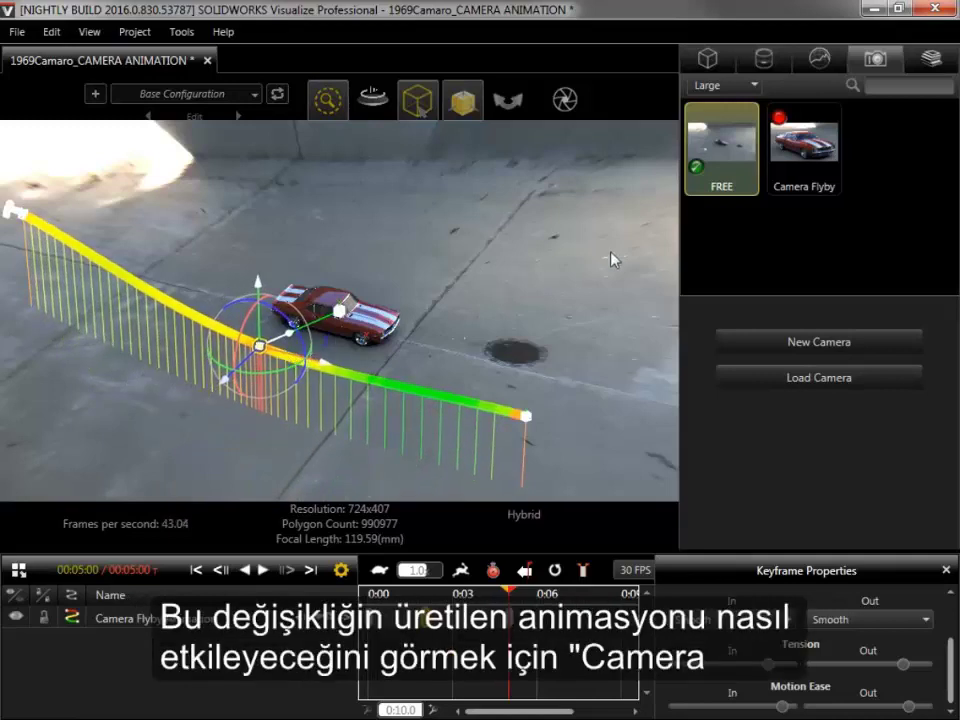
# Look through Camera Flyby and replay the animation from the start
pyautogui.doubleClick(812, 189)
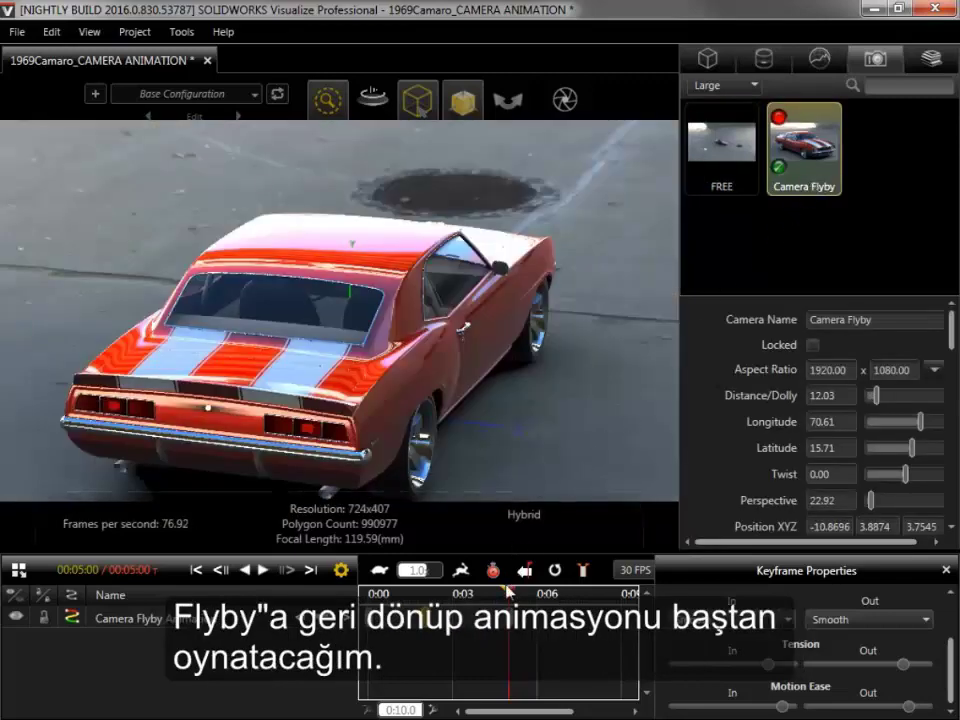
pyautogui.click(263, 570)
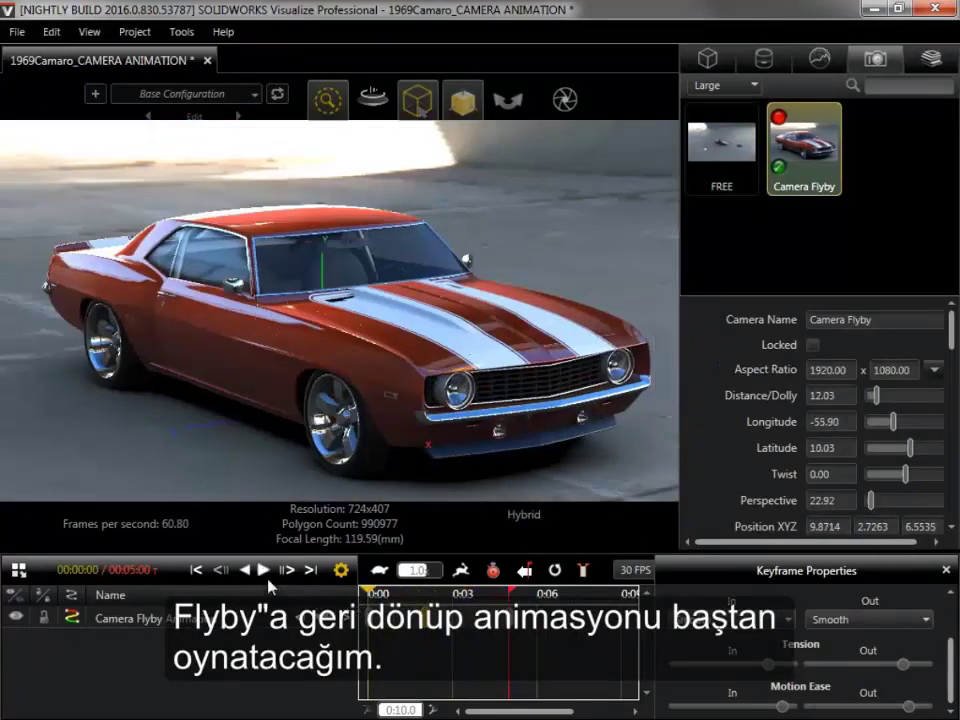
pyautogui.click(263, 570)
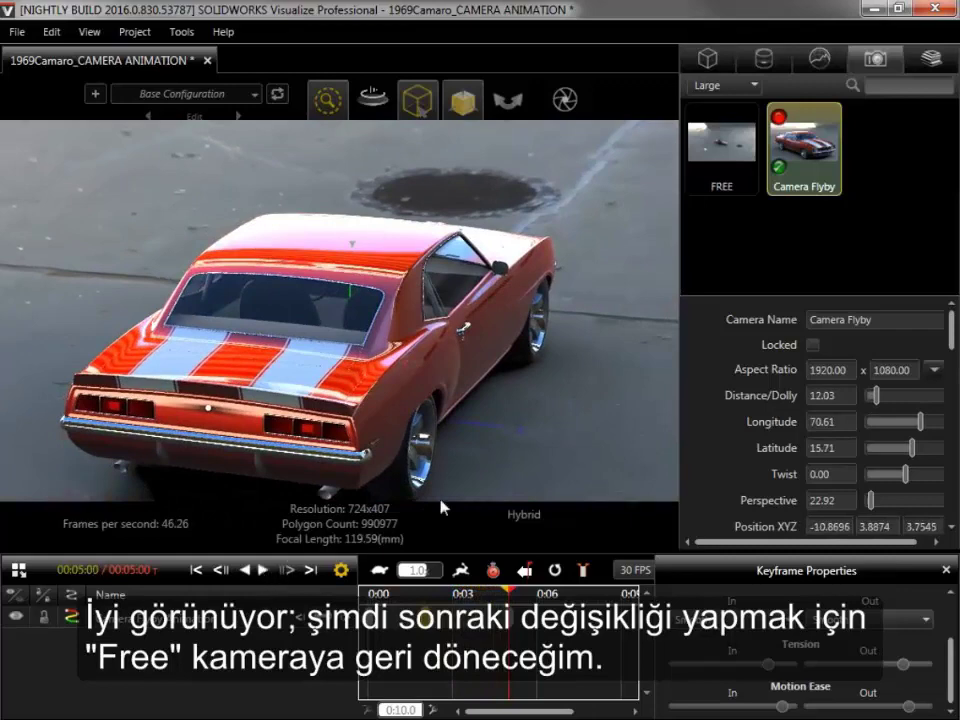
# Return to the FREE camera and switch to Dual Horizontal Viewports
pyautogui.doubleClick(714, 170)
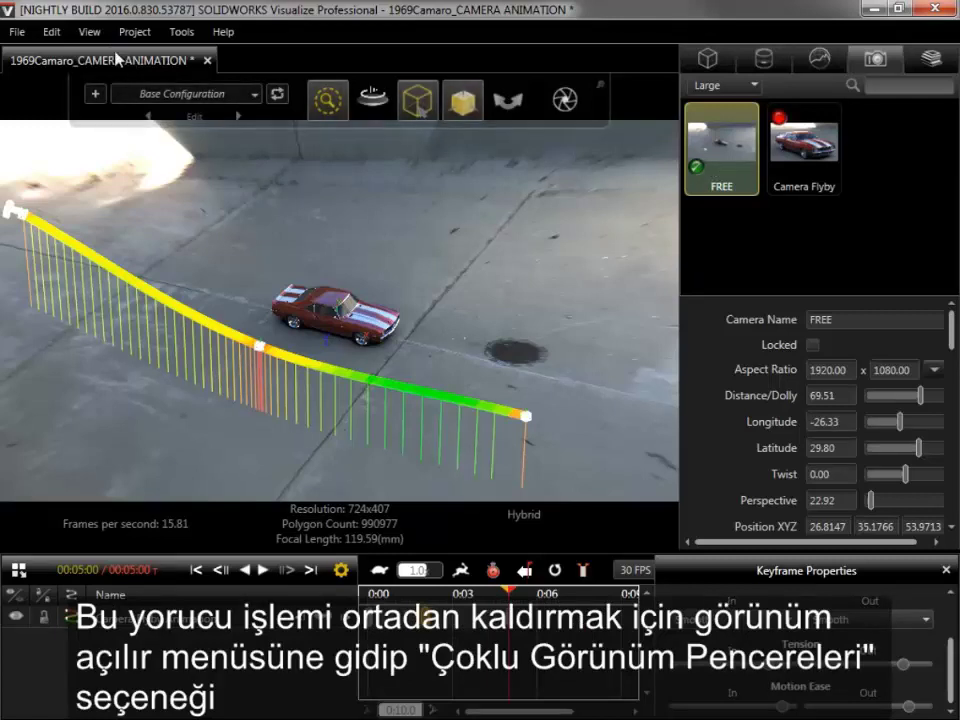
pyautogui.click(90, 33)
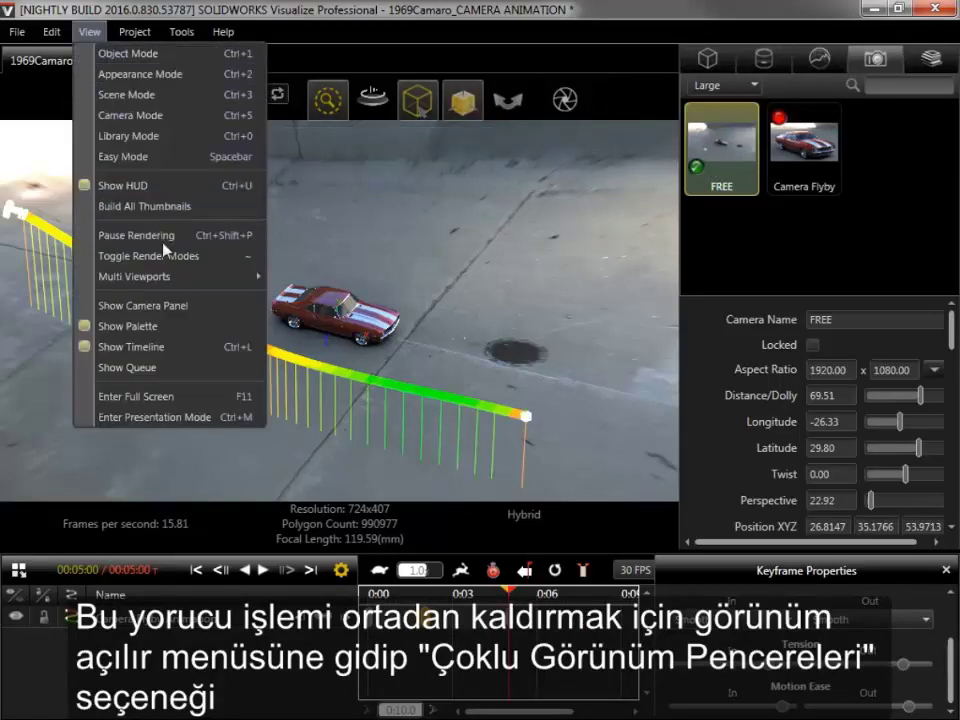
pyautogui.moveTo(188, 278)
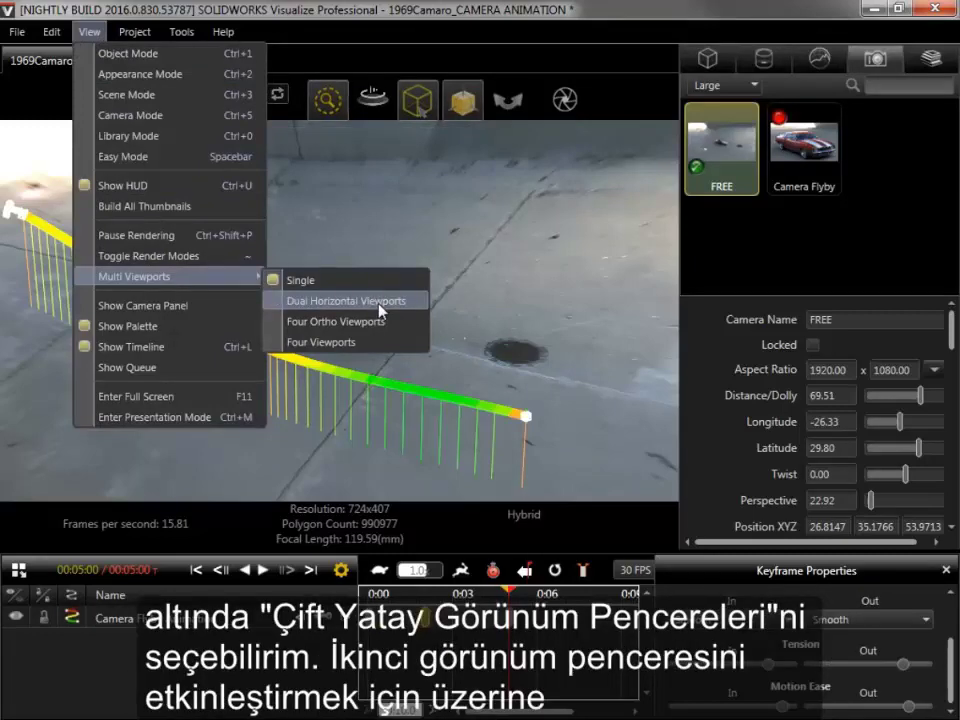
pyautogui.click(381, 311)
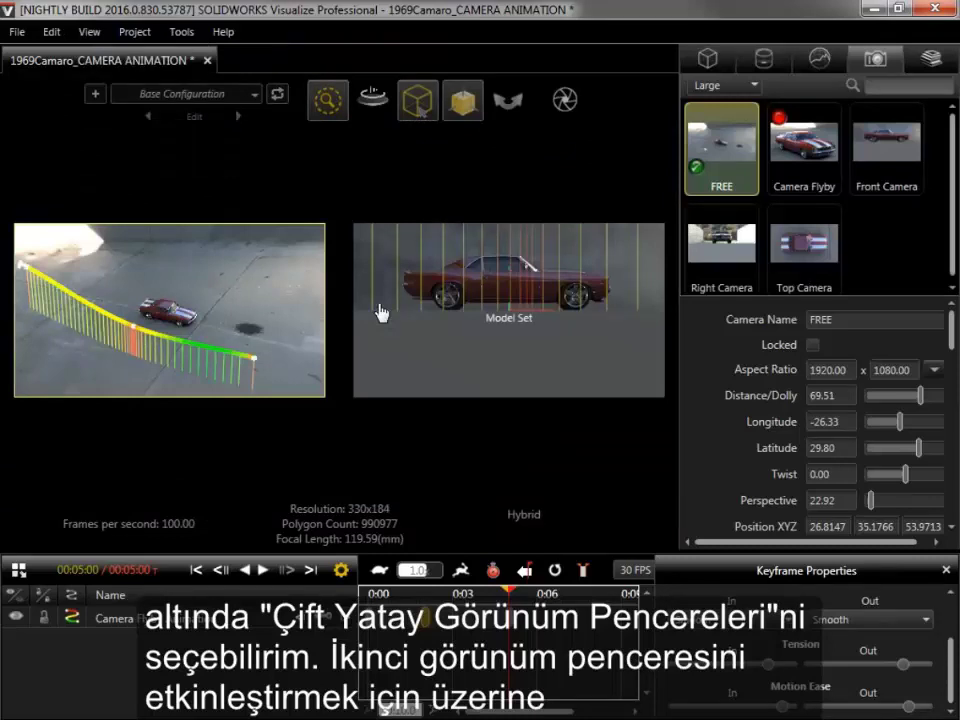
# Show Camera Flyby in the right viewport, rewind to 0:00 and play it to 0:05
pyautogui.click(381, 311)
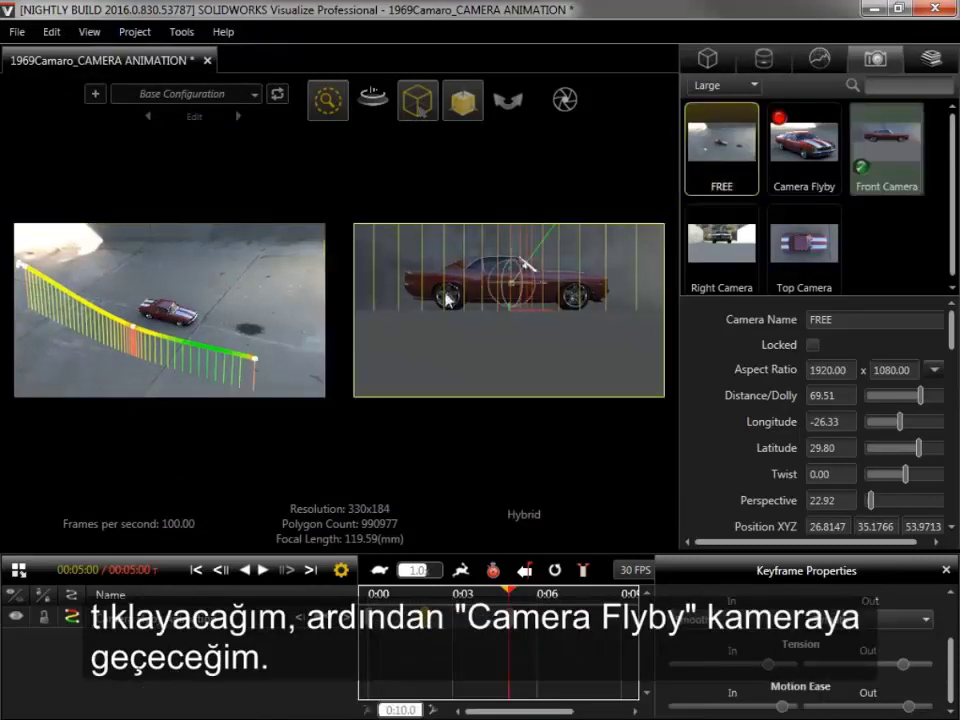
pyautogui.click(815, 170)
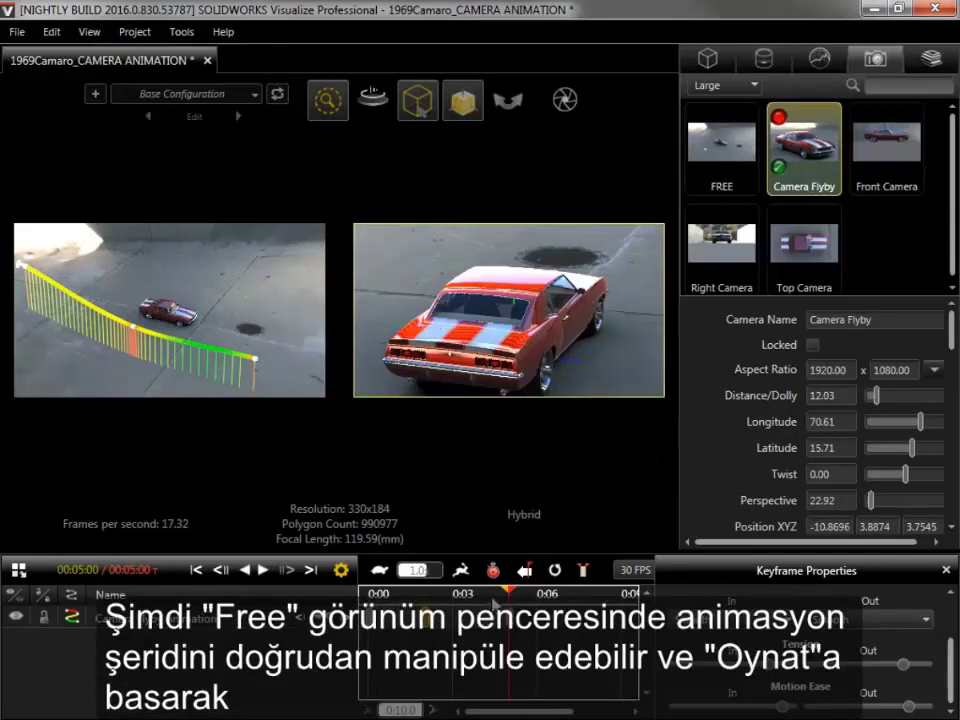
pyautogui.click(462, 596)
pyautogui.moveTo(462, 596); pyautogui.dragTo(370, 596)
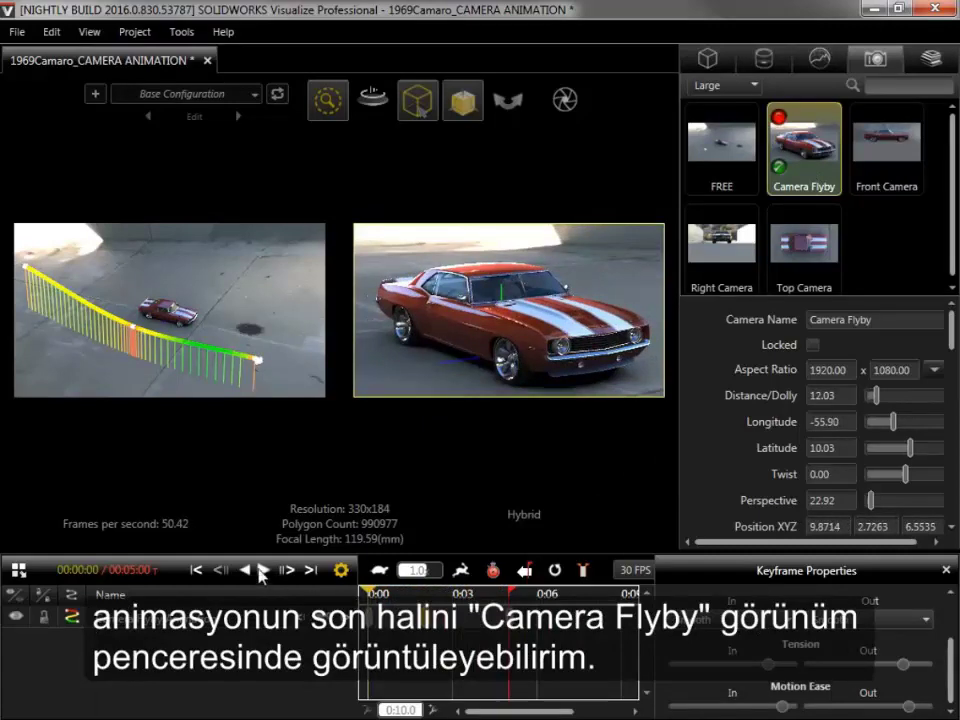
pyautogui.click(262, 570)
pyautogui.click(135, 333)
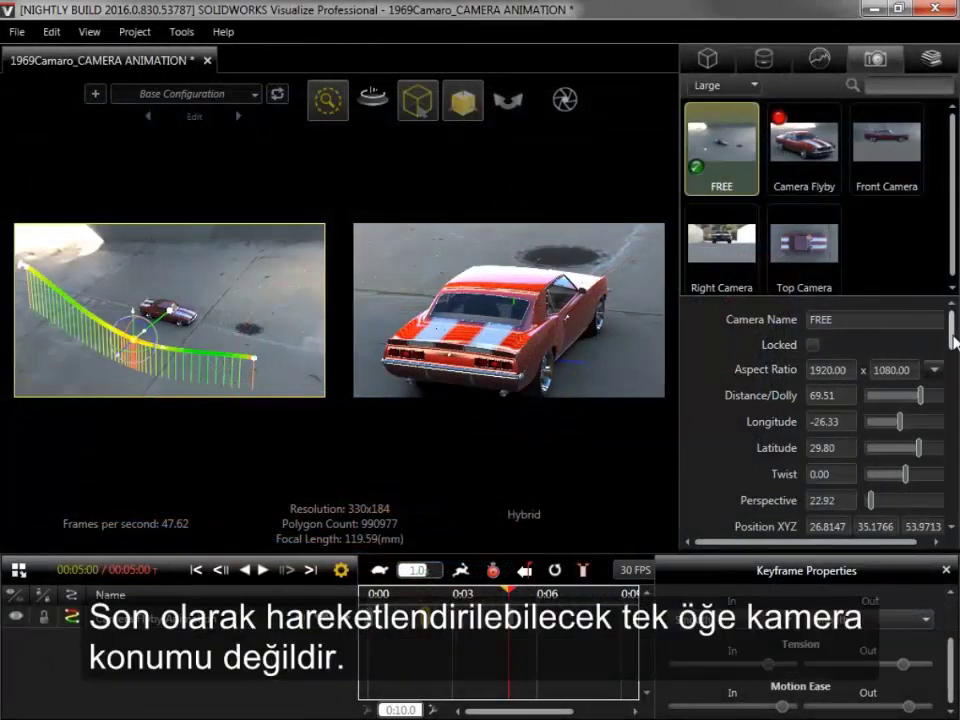
# Scroll the FREE camera properties to the Post-Processing, Bloom and Depth Of Field sections
pyautogui.scroll(-5, 954, 342)
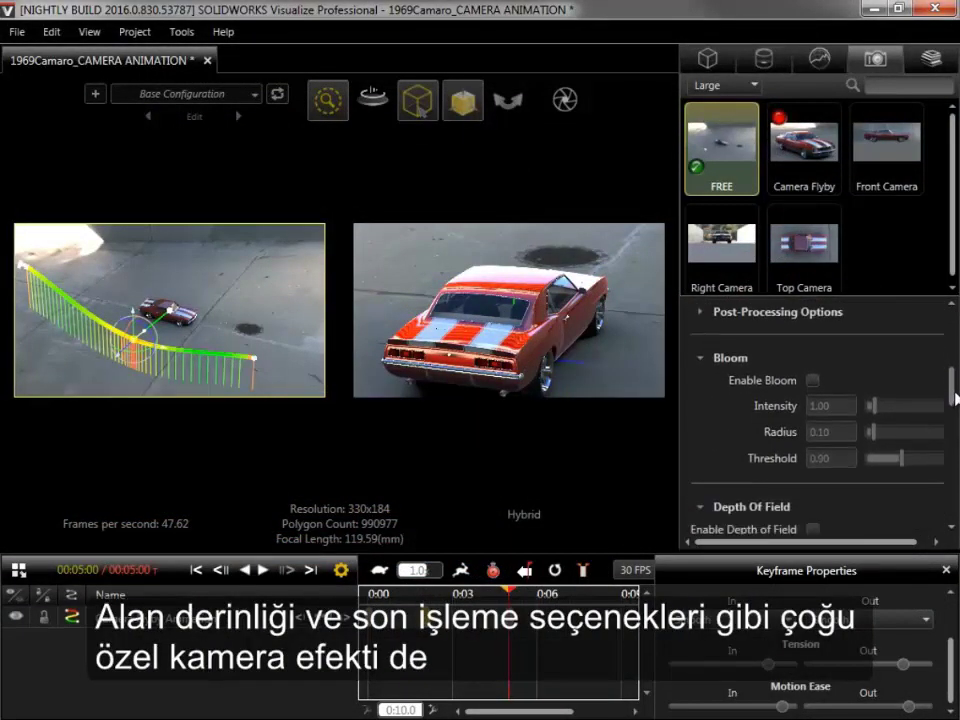